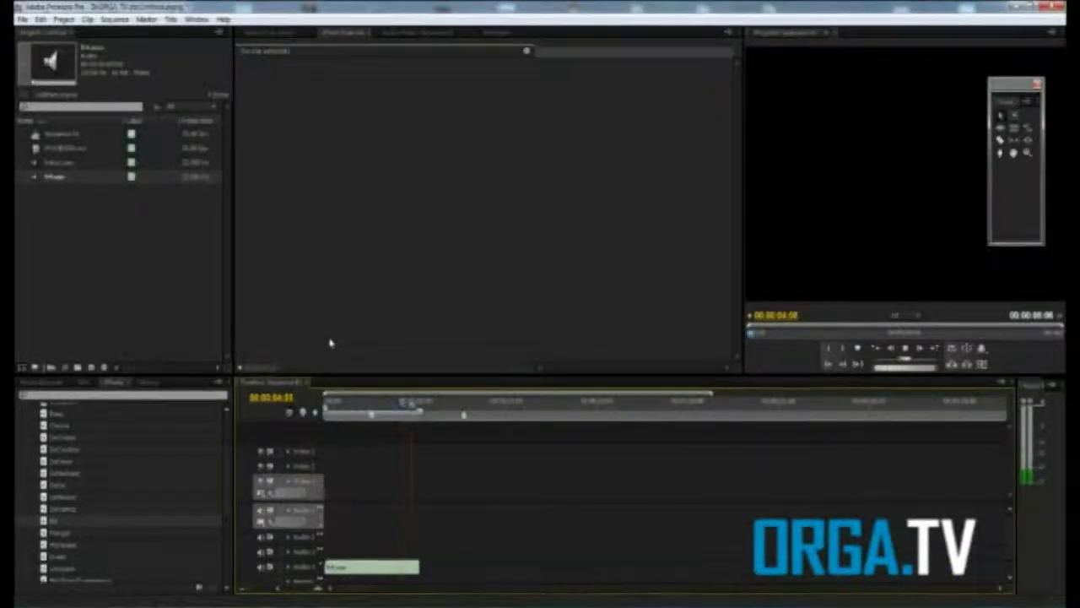
Move to the start of the sequence and set the fr4.wav clip's Volume level to 0 dB
{"action": "left_click_drag", "start_coordinate": [419, 406], "coordinate": [309, 414]}
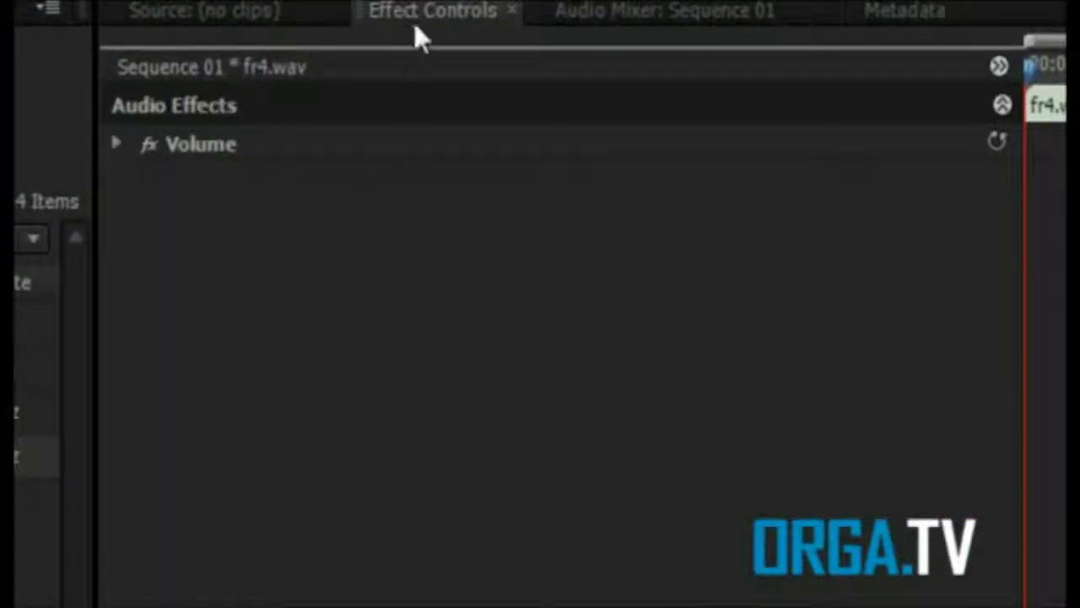
{"action": "left_click", "coordinate": [118, 147]}
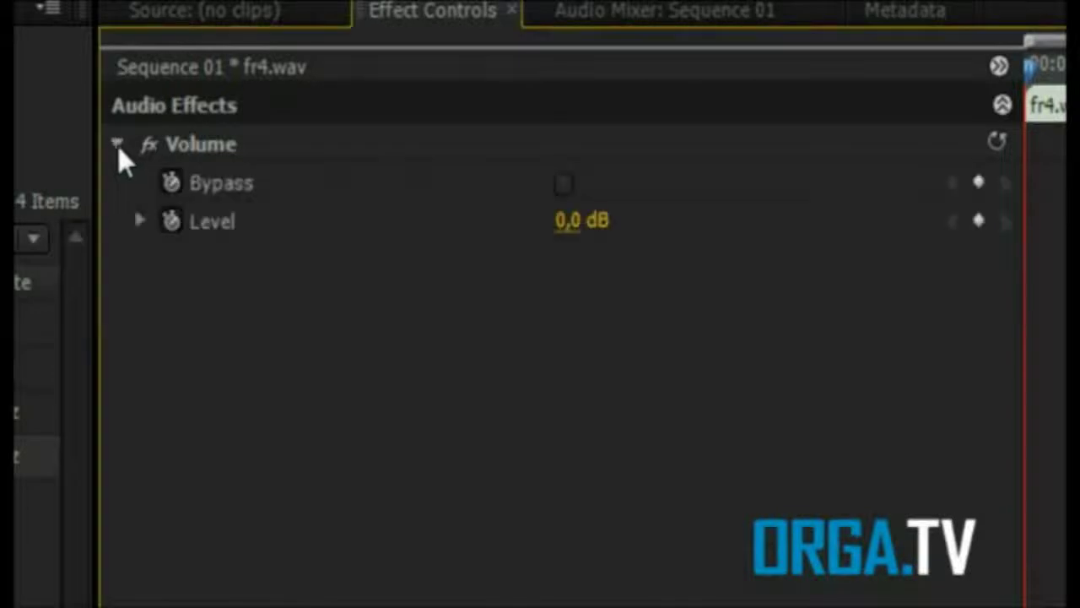
{"action": "left_click_drag", "start_coordinate": [559, 228], "coordinate": [591, 228]}
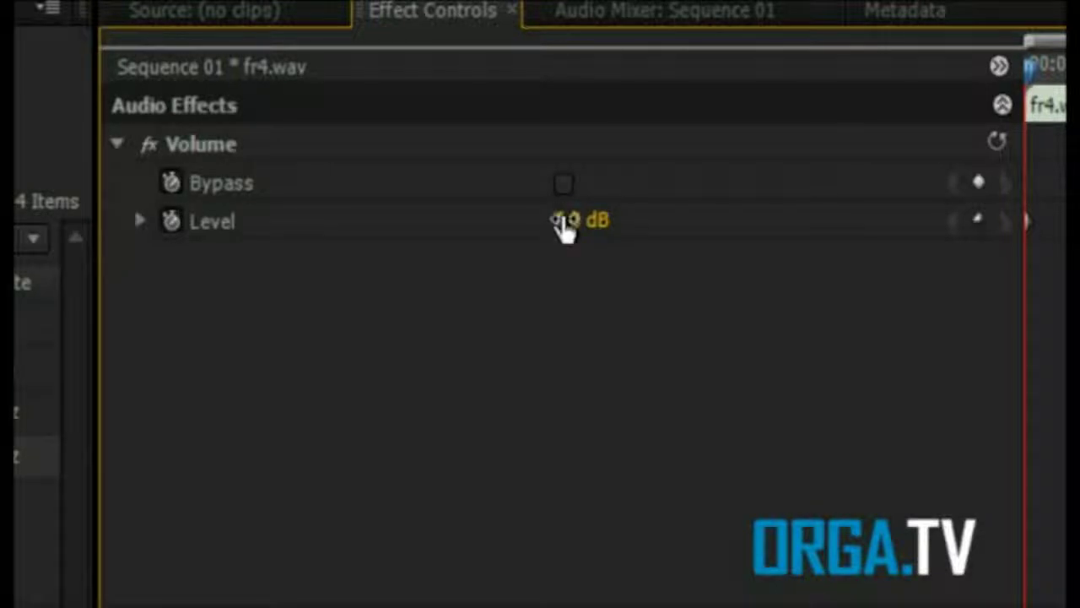
{"action": "left_click", "coordinate": [563, 217]}
{"action": "type", "text": "0"}
{"action": "key", "text": "Return"}
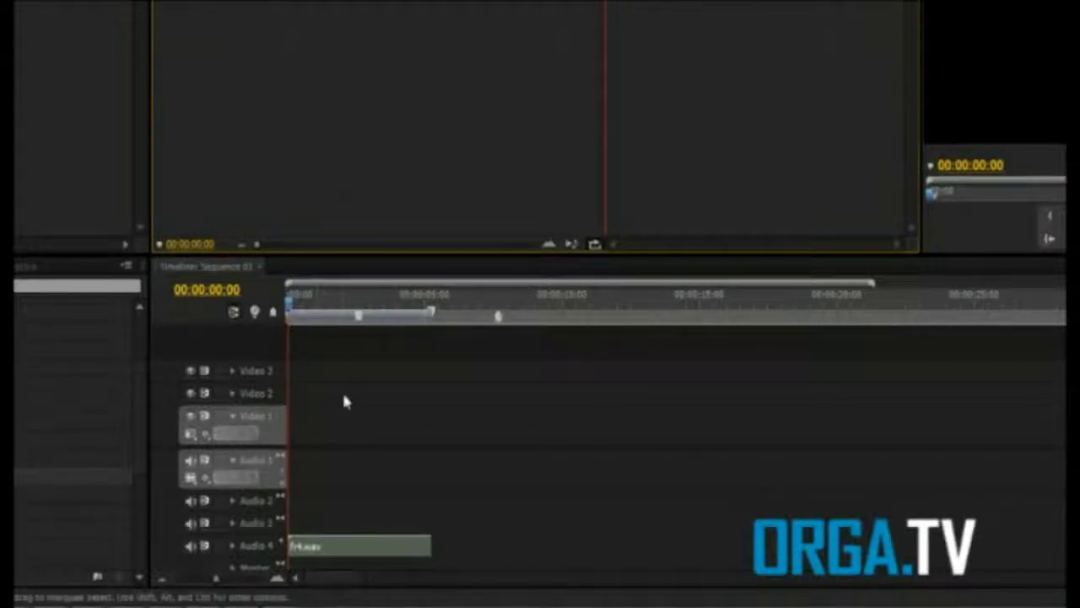
Set the audio gain of the fr4.wav clip on Audio 4 to 15.1 dB
{"action": "right_click", "coordinate": [361, 553]}
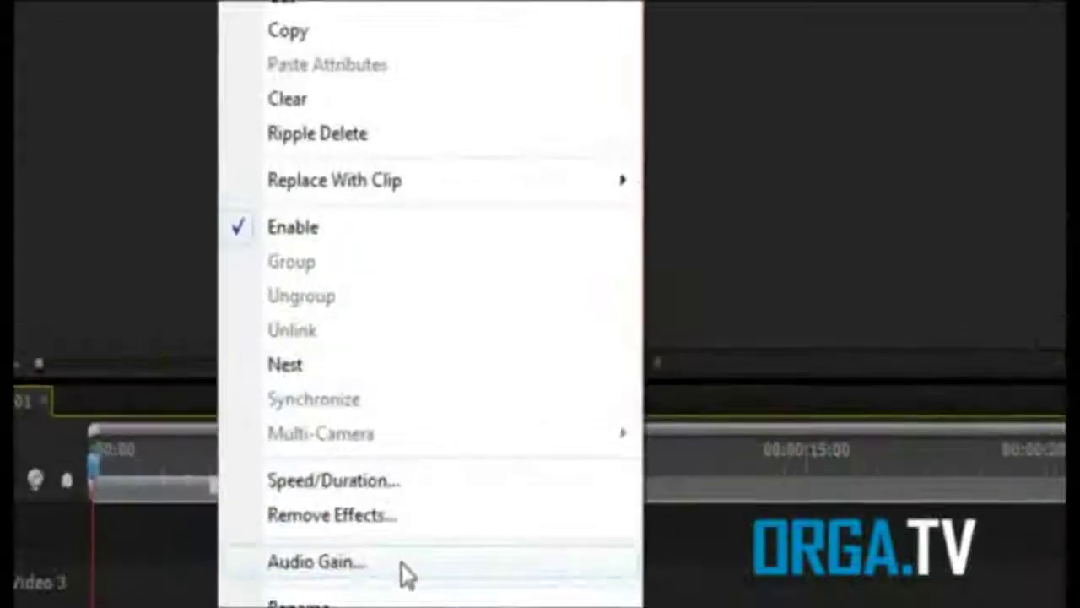
{"action": "left_click", "coordinate": [441, 442]}
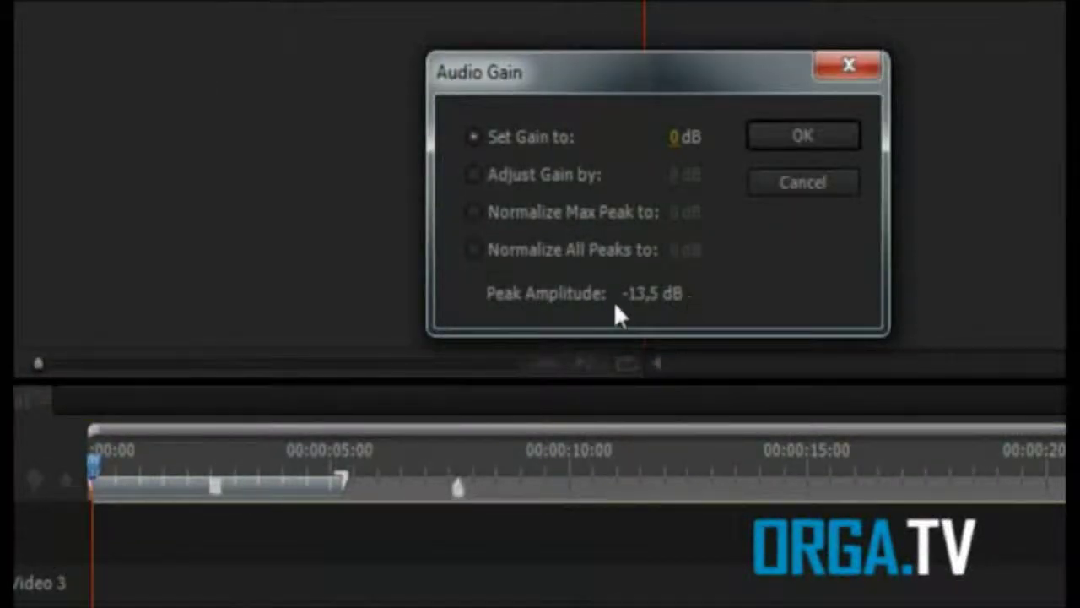
{"action": "left_click_drag", "start_coordinate": [677, 150], "coordinate": [877, 144]}
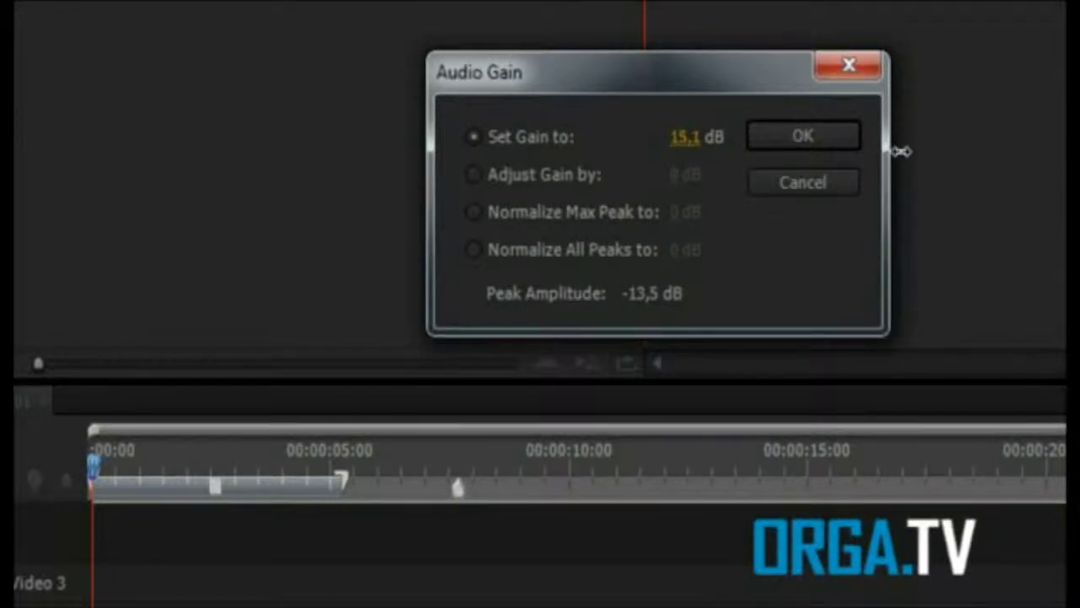
{"action": "left_click", "coordinate": [807, 135]}
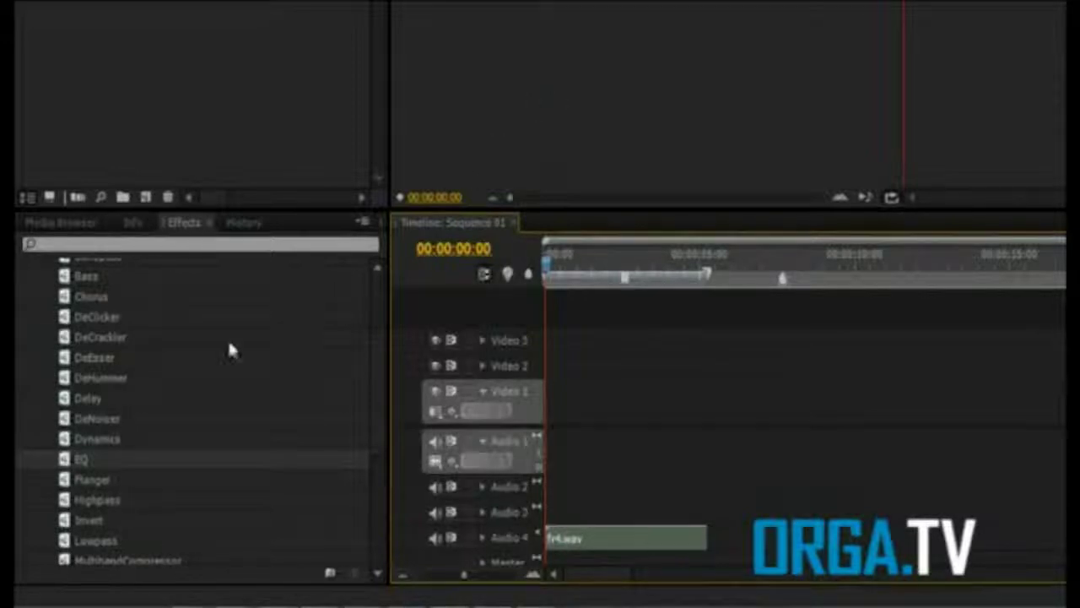
Apply the EQ audio effect to the fr4.wav clip and expand its custom setup
{"action": "left_click_drag", "start_coordinate": [80, 461], "coordinate": [626, 546]}
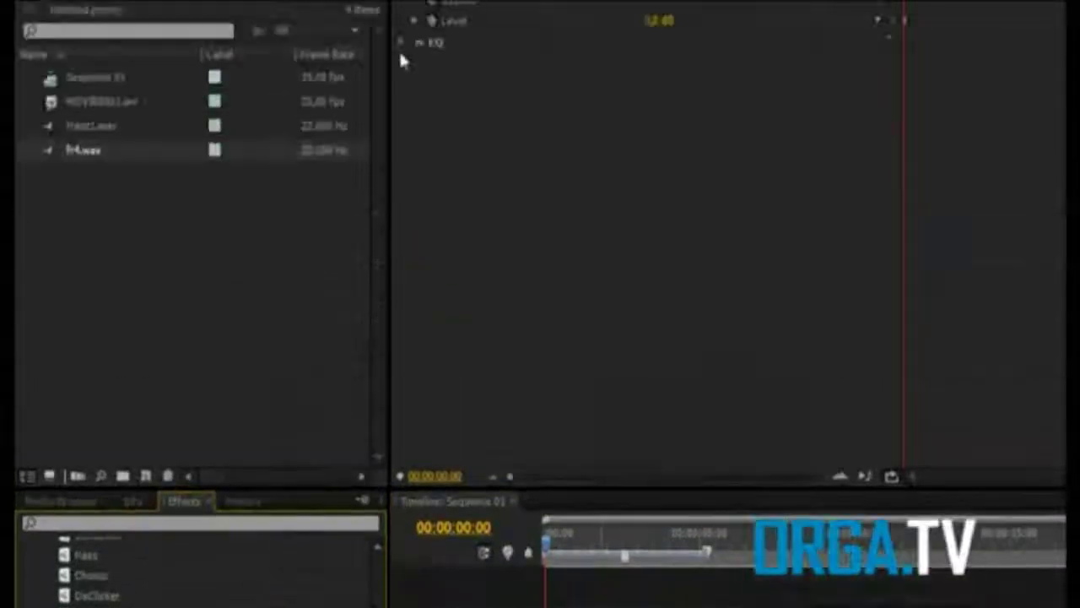
{"action": "left_click", "coordinate": [401, 146]}
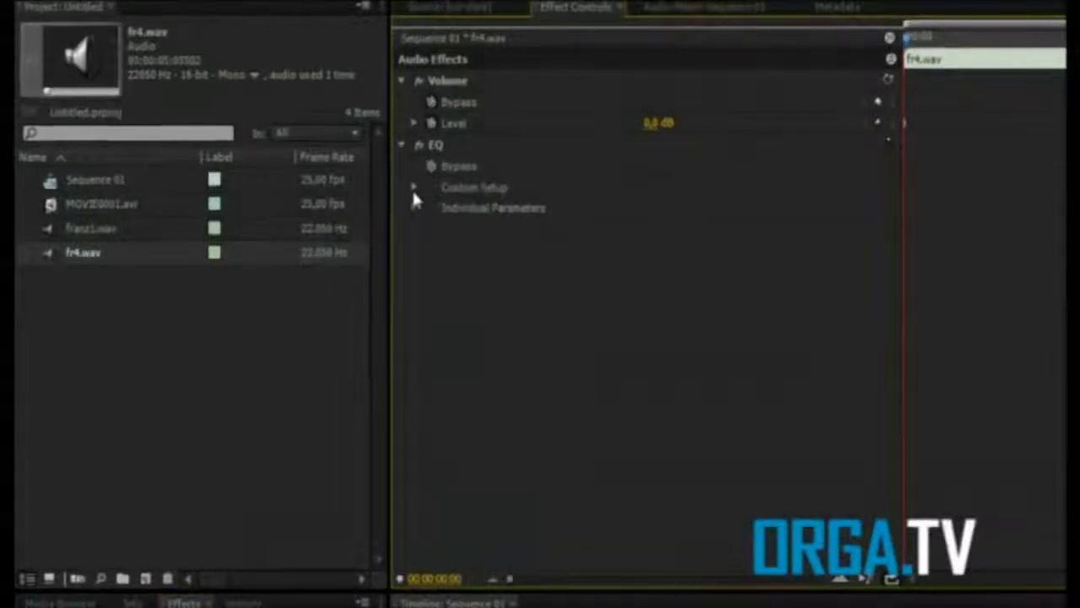
{"action": "left_click", "coordinate": [413, 188]}
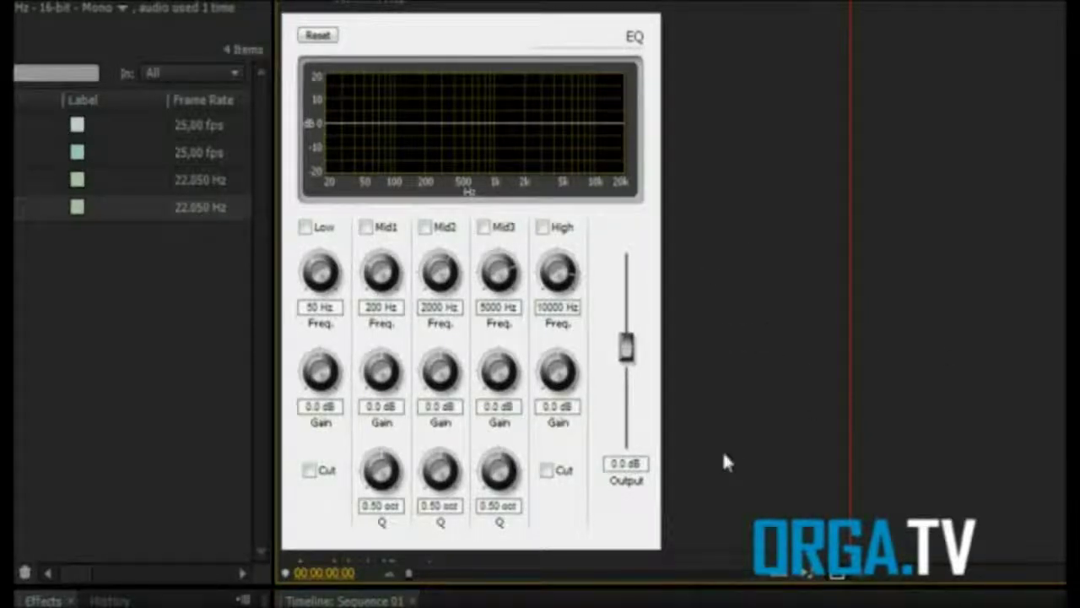
Enable the EQ's Low band at 69 Hz and turn on its cut option
{"action": "left_click", "coordinate": [306, 228]}
{"action": "mouse_move", "coordinate": [324, 281]}
{"action": "left_mouse_down"}
{"action": "mouse_move", "coordinate": [343, 280]}
{"action": "mouse_move", "coordinate": [313, 279]}
{"action": "mouse_move", "coordinate": [354, 278]}
{"action": "mouse_move", "coordinate": [337, 285]}
{"action": "left_mouse_up"}
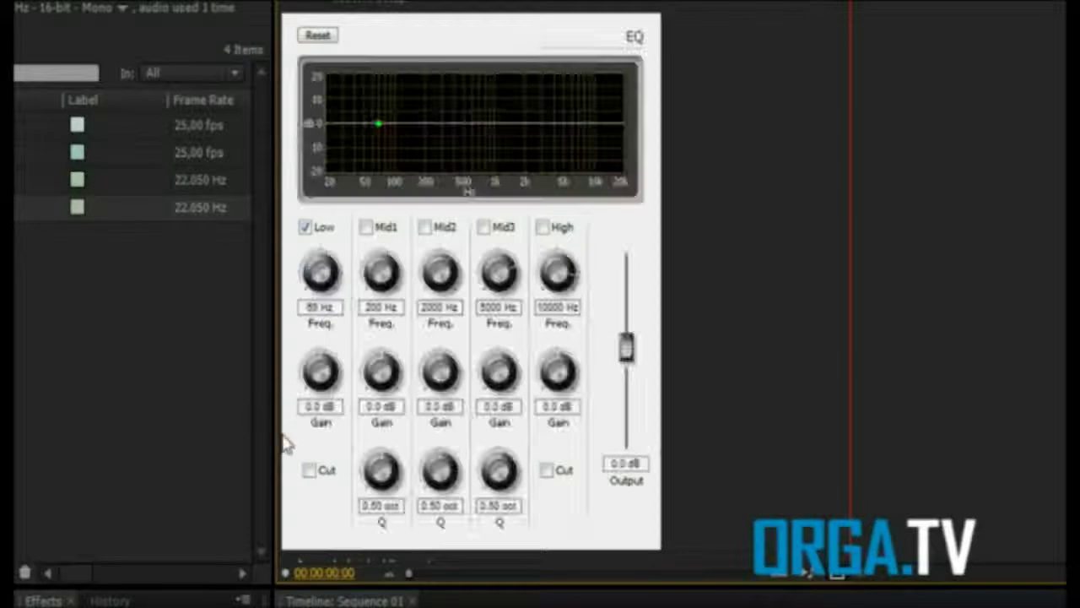
{"action": "left_click", "coordinate": [309, 471]}
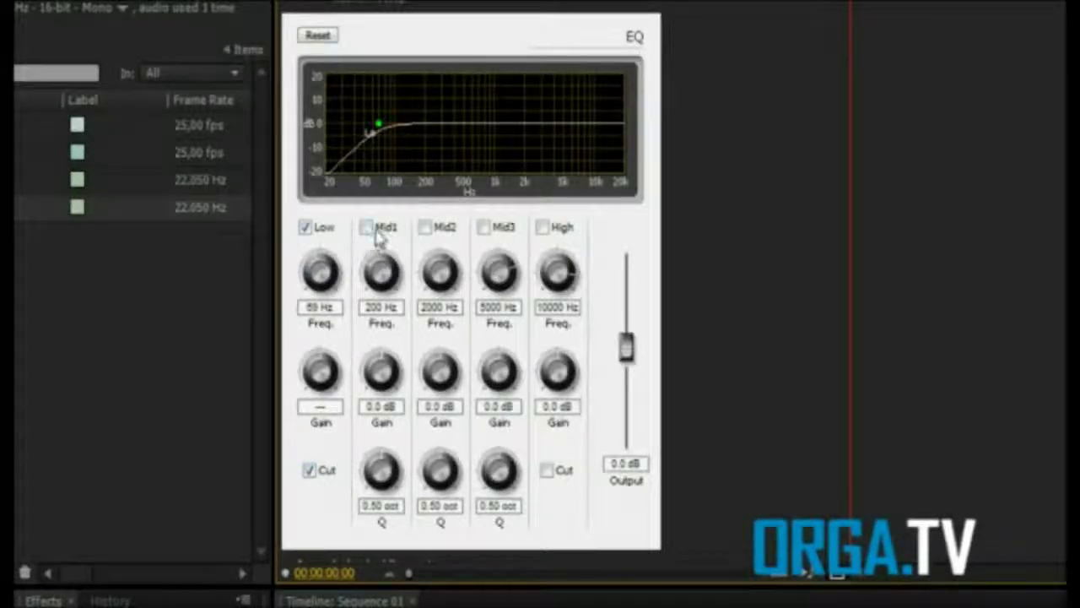
Enable the EQ's Mid1 band, boost its gain to about 18 dB and narrow its Q to 0.11 oct
{"action": "left_click", "coordinate": [366, 231]}
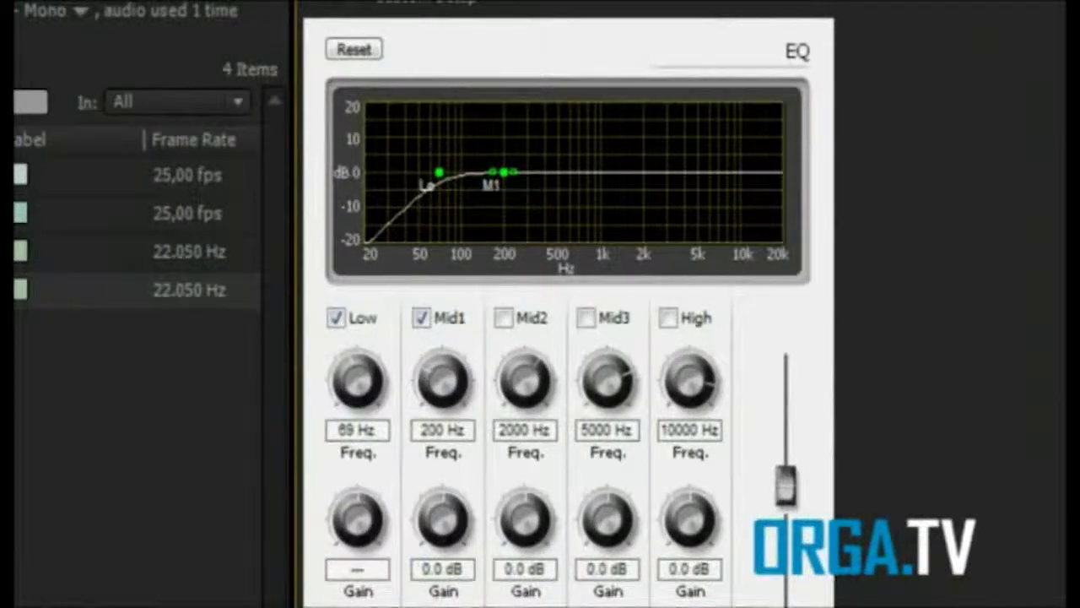
{"action": "left_click_drag", "start_coordinate": [447, 526], "coordinate": [590, 544]}
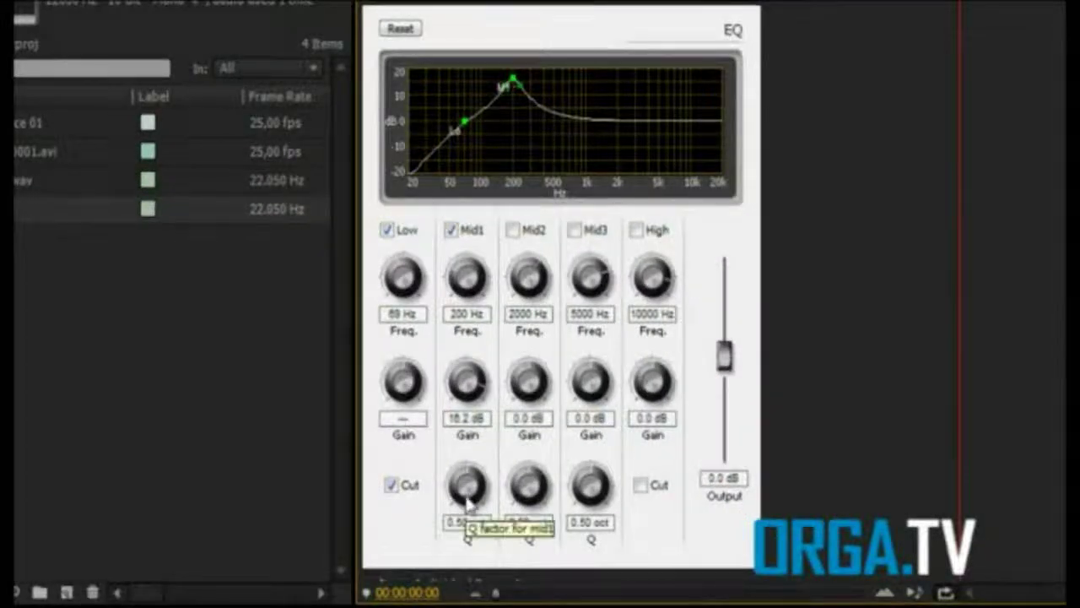
{"action": "left_click_drag", "start_coordinate": [468, 498], "coordinate": [405, 499]}
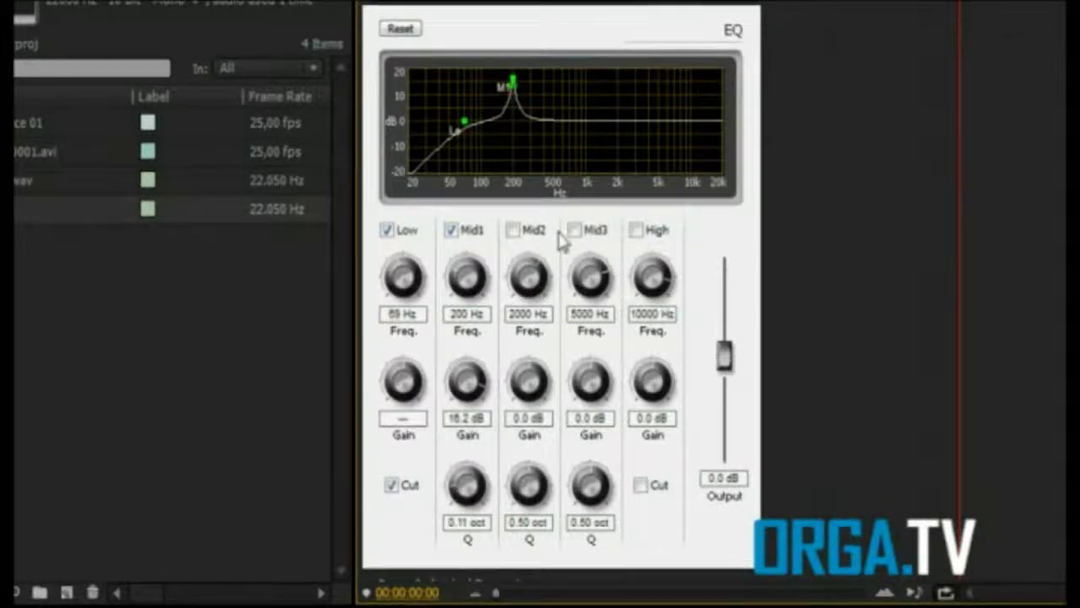
Play the clip and sweep the boosted Mid1 band's frequency, settling on 341 Hz with 20 dB gain and a 0.05 oct Q
{"action": "left_click", "coordinate": [913, 593]}
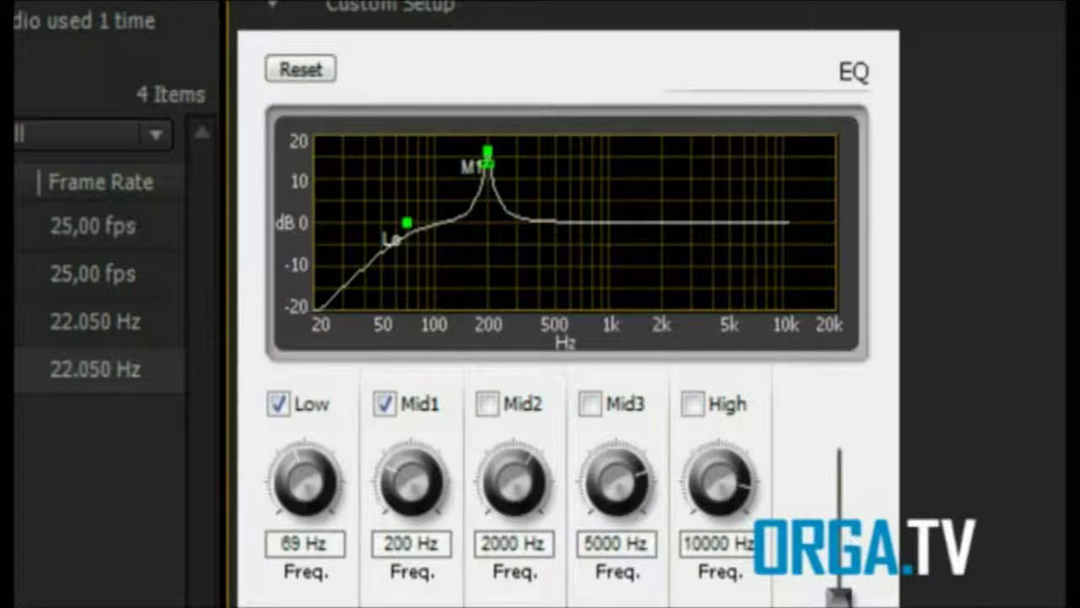
{"action": "left_click_drag", "start_coordinate": [414, 499], "coordinate": [575, 525]}
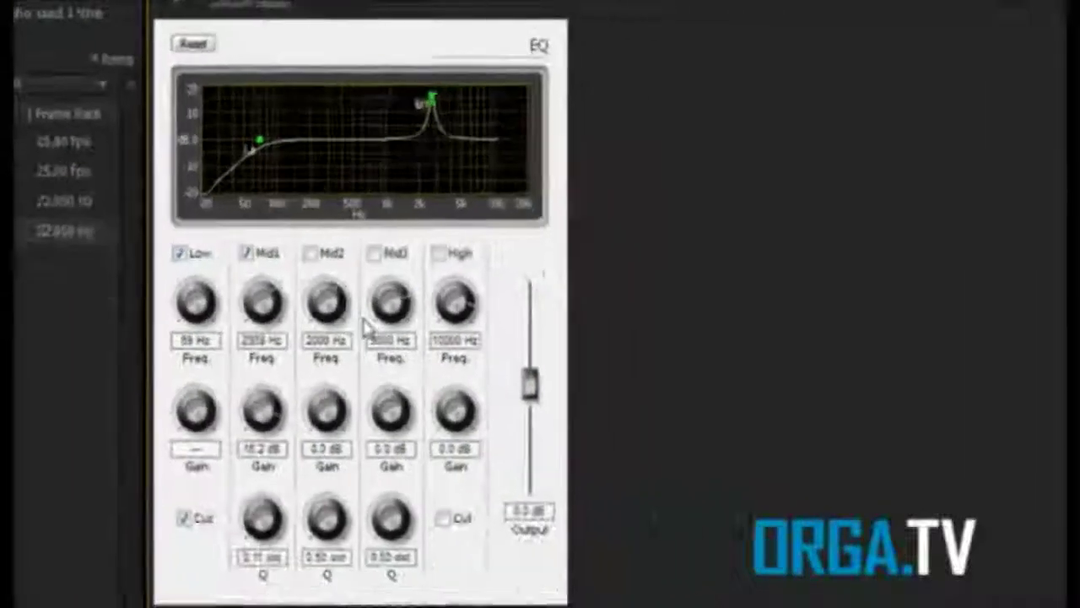
{"action": "left_click_drag", "start_coordinate": [365, 329], "coordinate": [357, 332]}
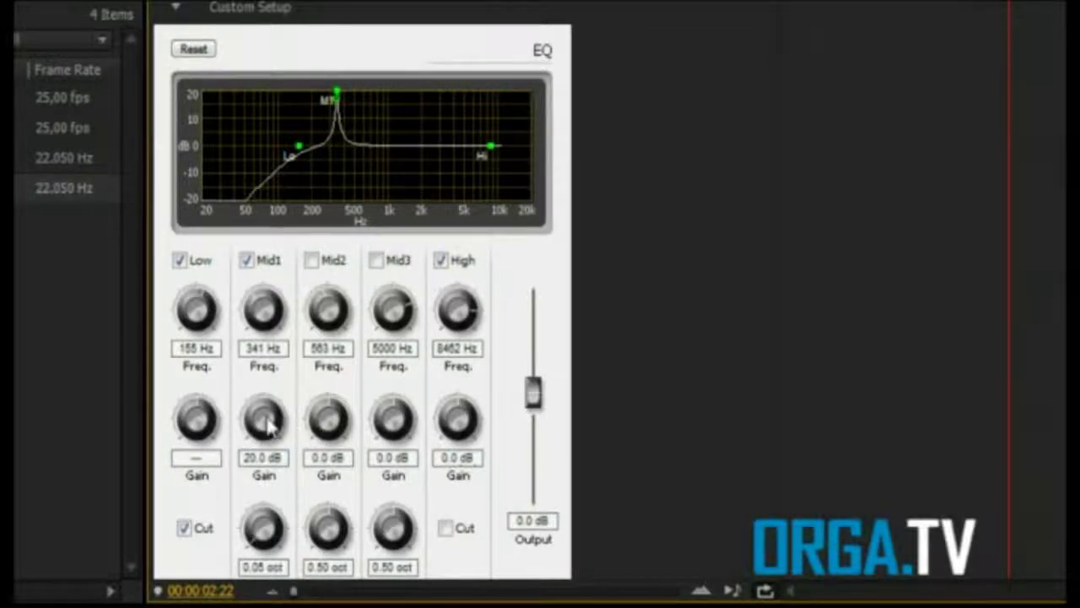
Lower the Mid1 band's gain to -20 dB with its Q at the minimum of 0.05 oct
{"action": "left_click_drag", "start_coordinate": [264, 422], "coordinate": [53, 437]}
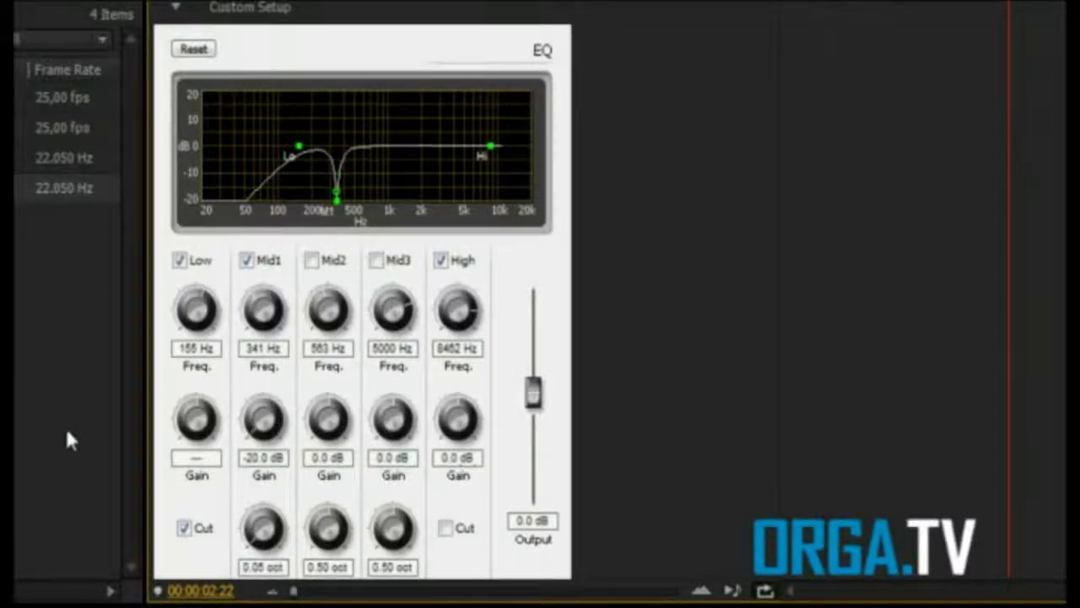
{"action": "left_click_drag", "start_coordinate": [264, 533], "coordinate": [245, 571]}
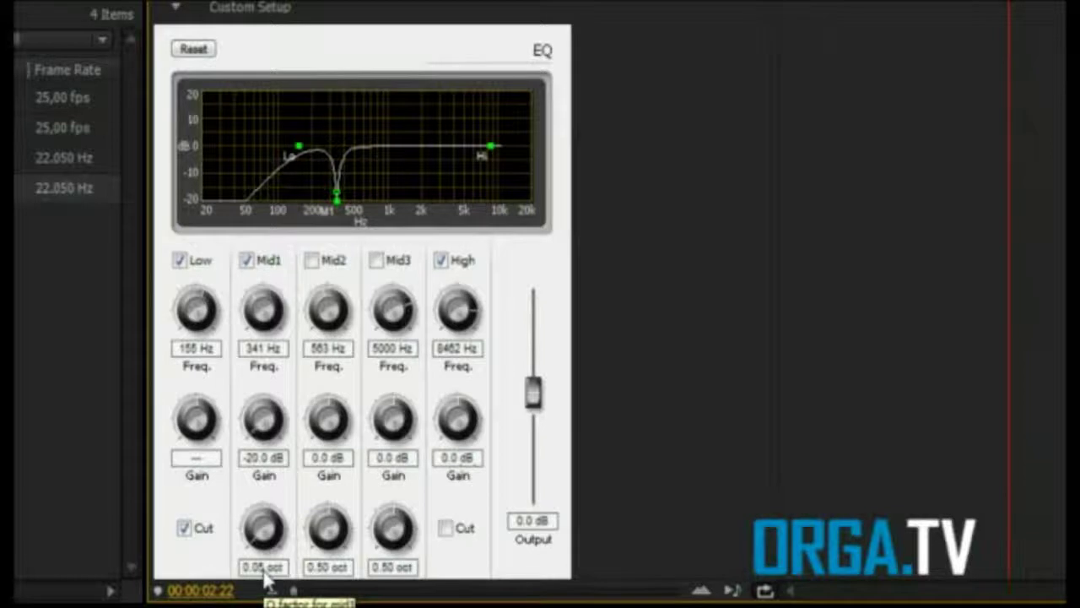
{"action": "left_click_drag", "start_coordinate": [257, 538], "coordinate": [161, 547]}
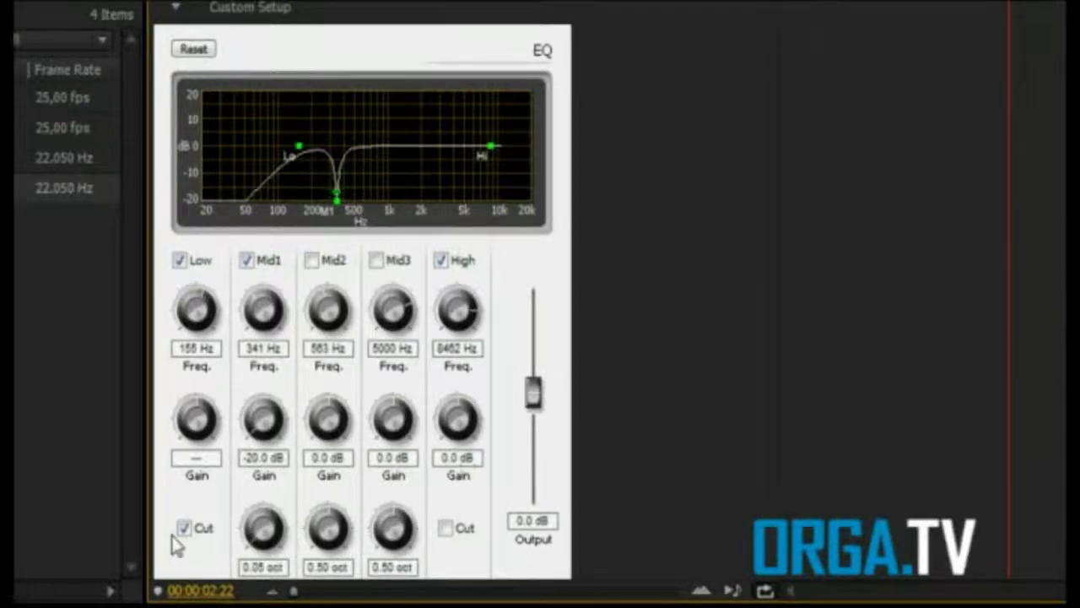
Turn on the cut option of the EQ's High band and set its frequency to 7267 Hz
{"action": "left_click", "coordinate": [440, 262]}
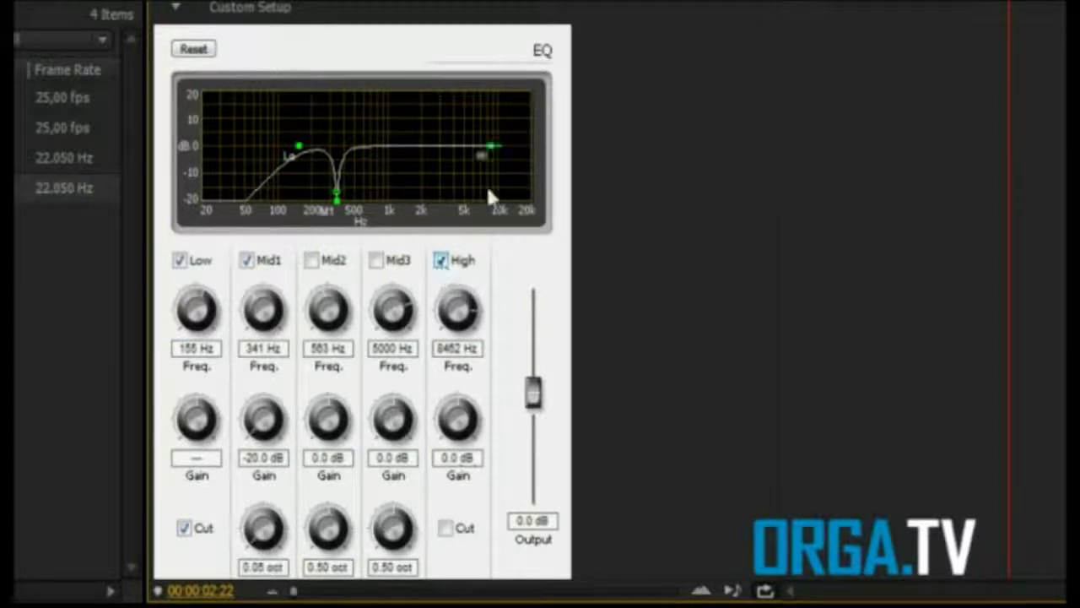
{"action": "left_click", "coordinate": [445, 527]}
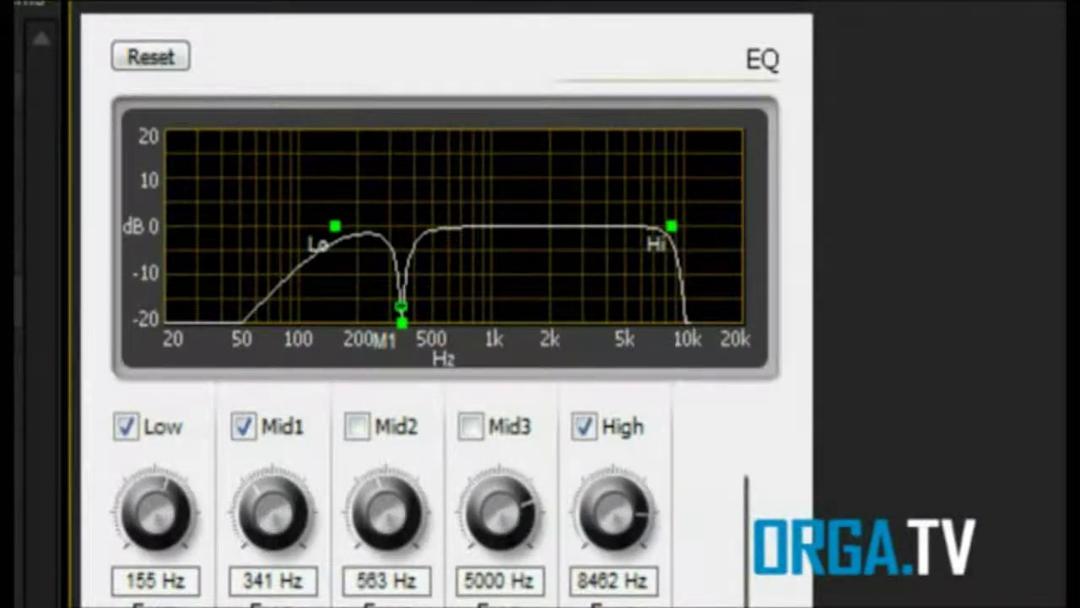
{"action": "left_click_drag", "start_coordinate": [616, 516], "coordinate": [675, 543]}
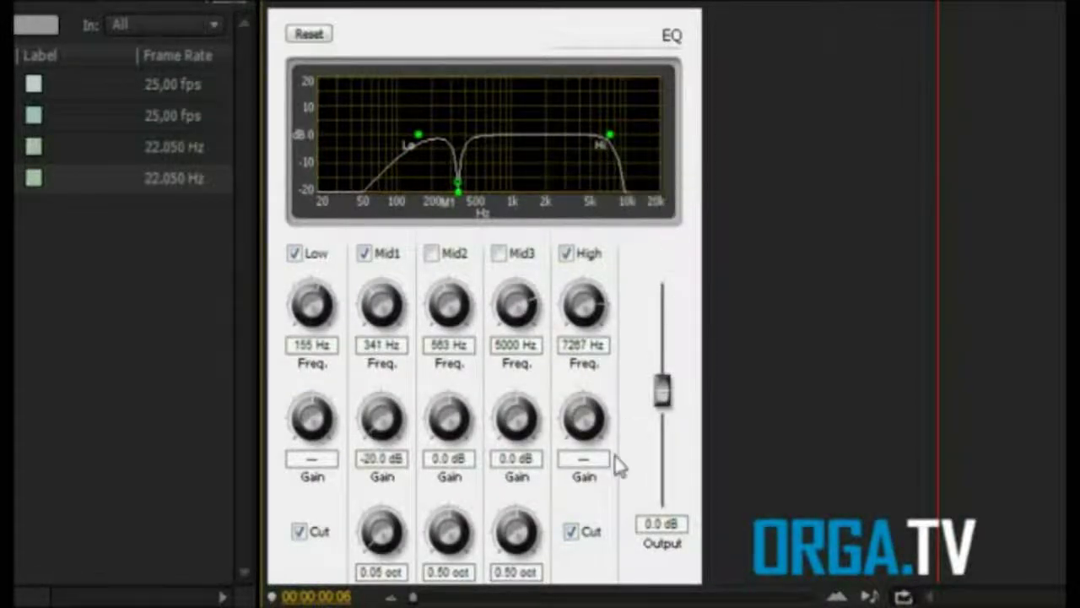
Turn off the High band's cut, lower its gain to -20 dB and set its frequency to 9273 Hz during audio playback
{"action": "left_click", "coordinate": [573, 534]}
{"action": "left_click_drag", "start_coordinate": [588, 458], "coordinate": [582, 549]}
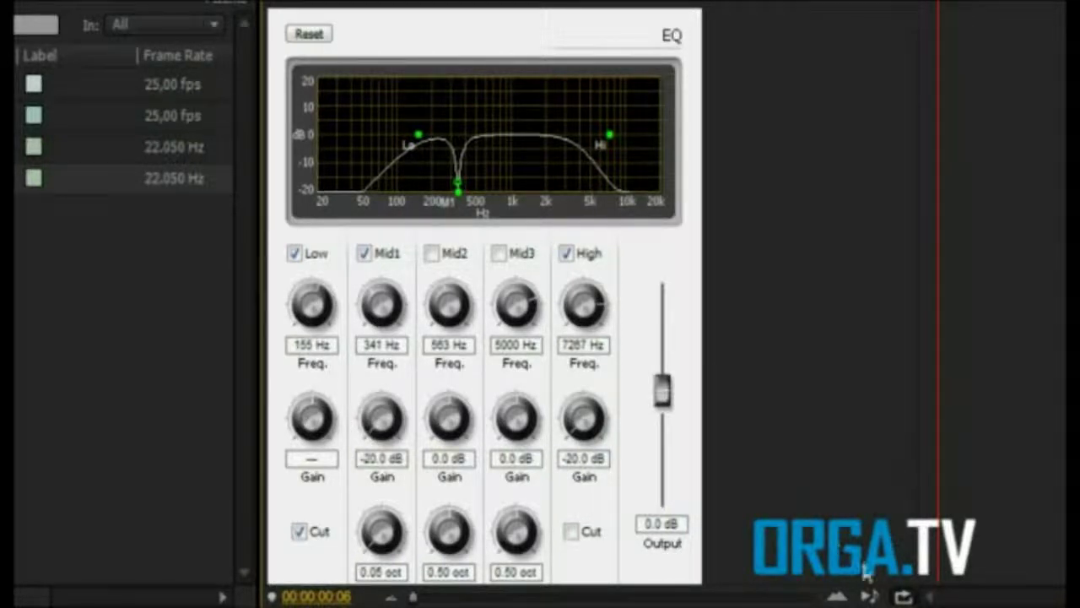
{"action": "left_click", "coordinate": [871, 597]}
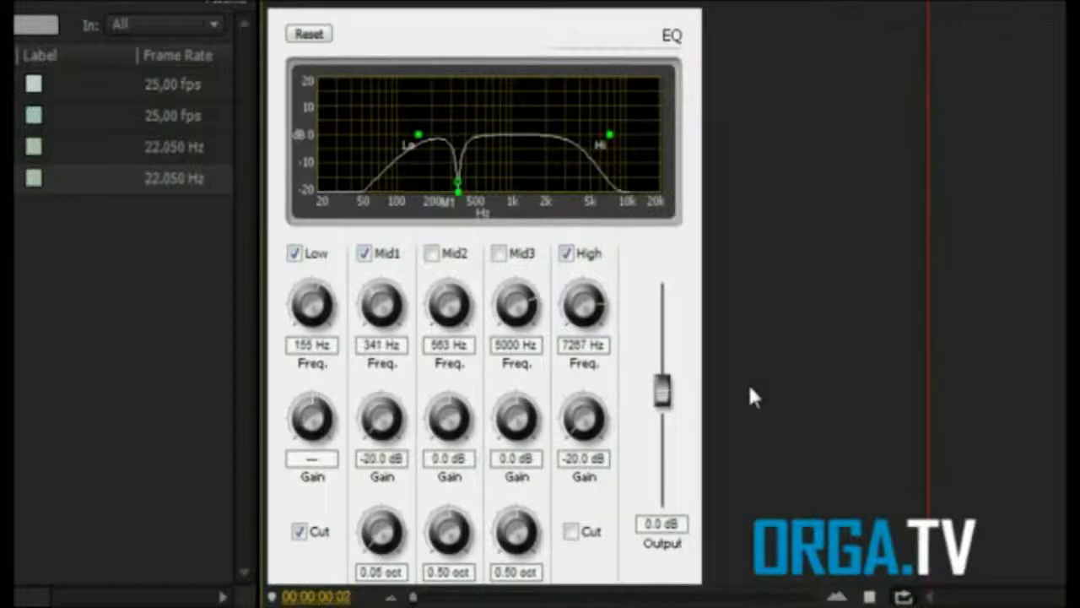
{"action": "mouse_move", "coordinate": [578, 299]}
{"action": "left_mouse_down"}
{"action": "mouse_move", "coordinate": [602, 315]}
{"action": "mouse_move", "coordinate": [598, 306]}
{"action": "left_mouse_up"}
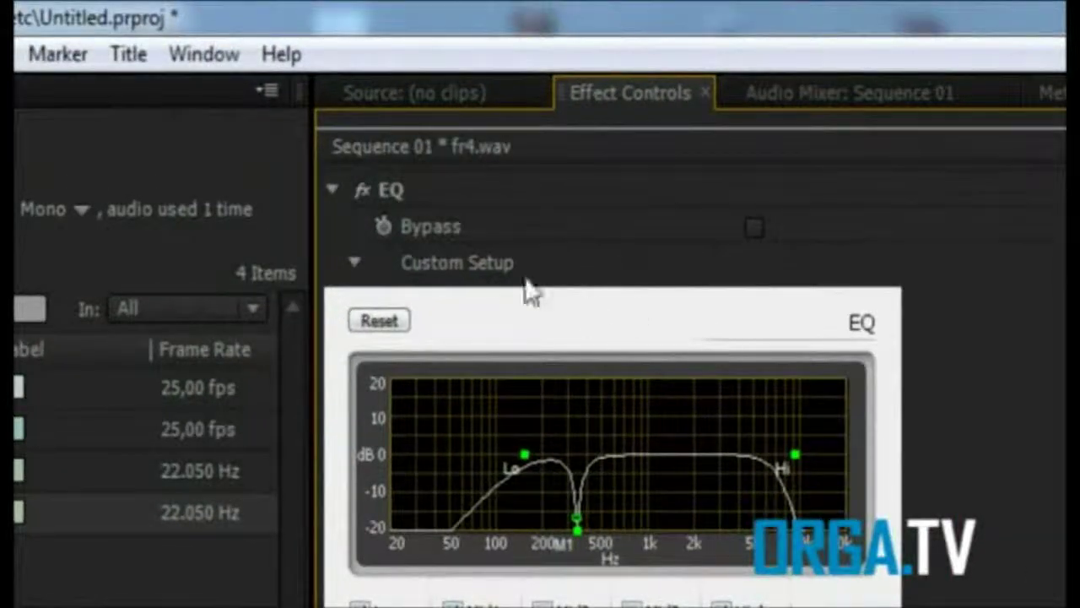
Play the clip with the EQ effect switched off and on to compare the sound, and return to the sequence start
{"action": "left_click", "coordinate": [365, 186]}
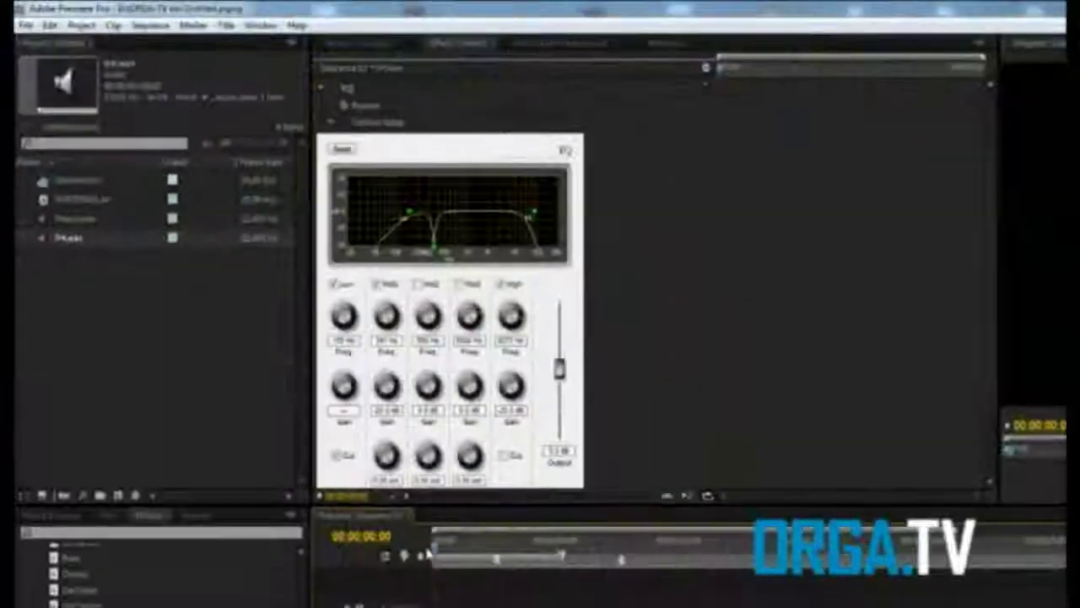
{"action": "key", "text": "space"}
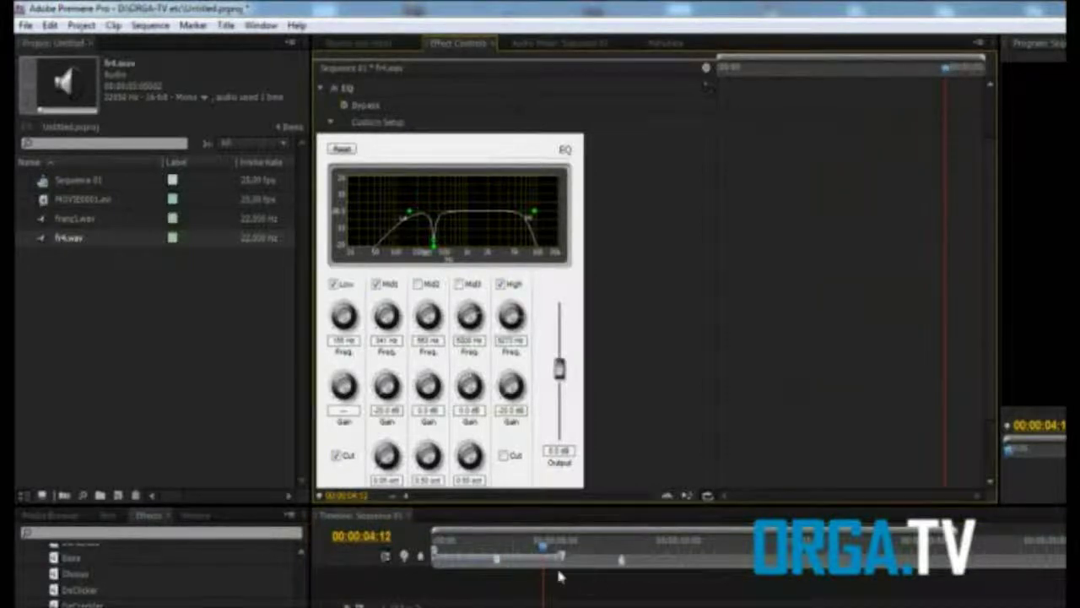
{"action": "left_click_drag", "start_coordinate": [541, 547], "coordinate": [479, 544]}
{"action": "key", "text": "space"}
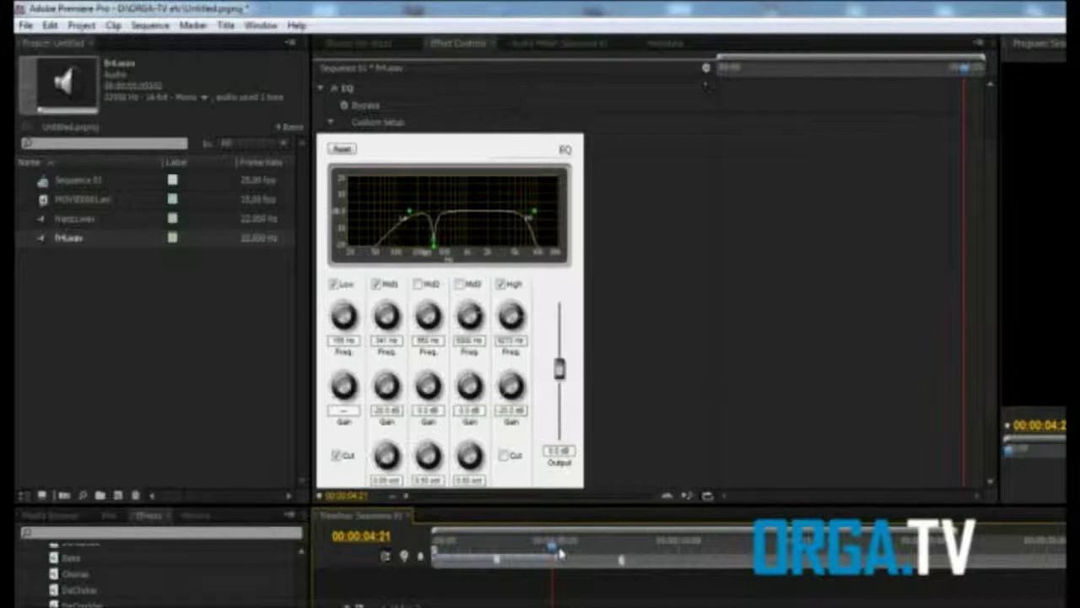
{"action": "key", "text": "Home"}
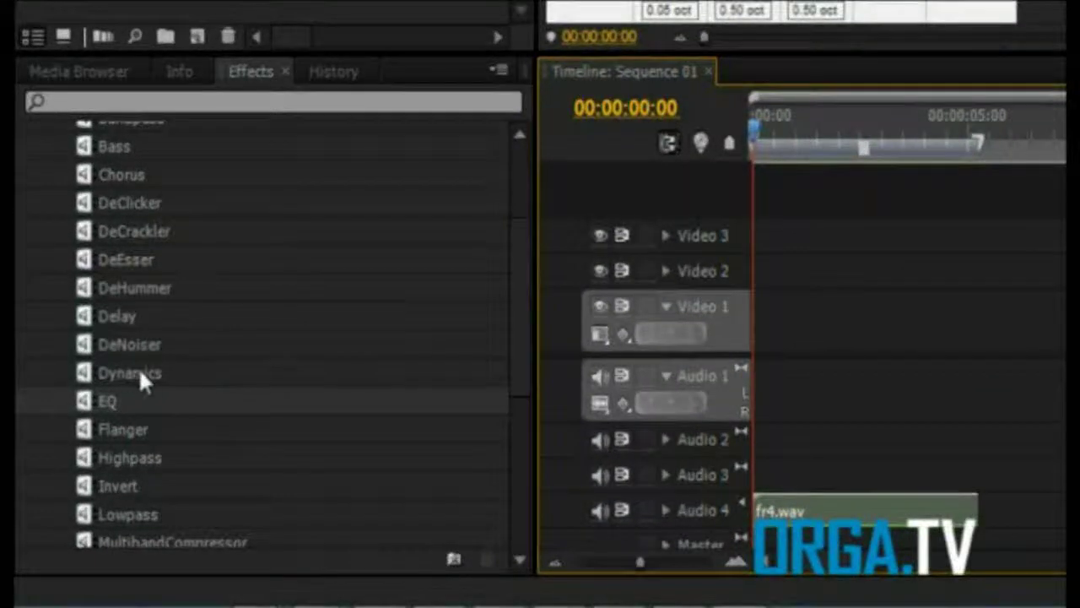
Apply the DeNoiser audio effect to the fr4.wav clip on Audio 4 and dismiss the messages
{"action": "left_click_drag", "start_coordinate": [110, 340], "coordinate": [857, 538]}
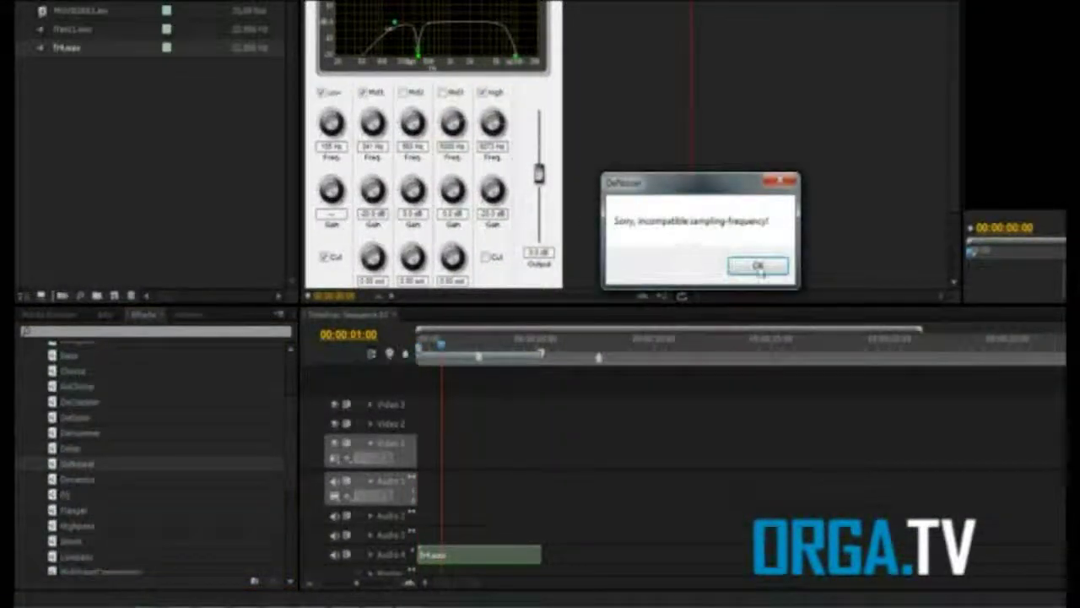
{"action": "left_click", "coordinate": [758, 267]}
{"action": "left_click", "coordinate": [758, 267]}
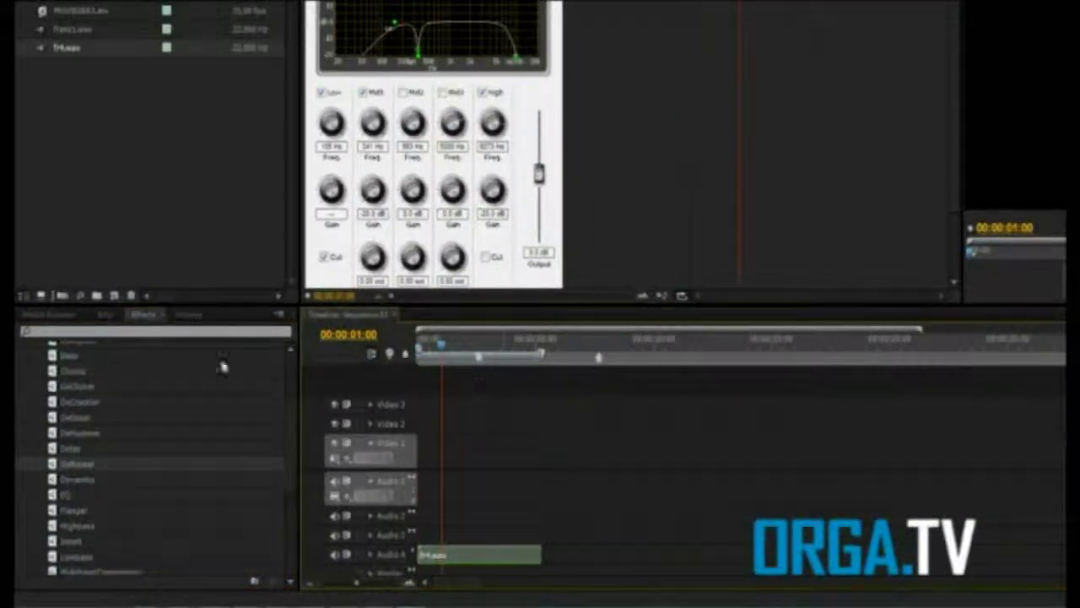